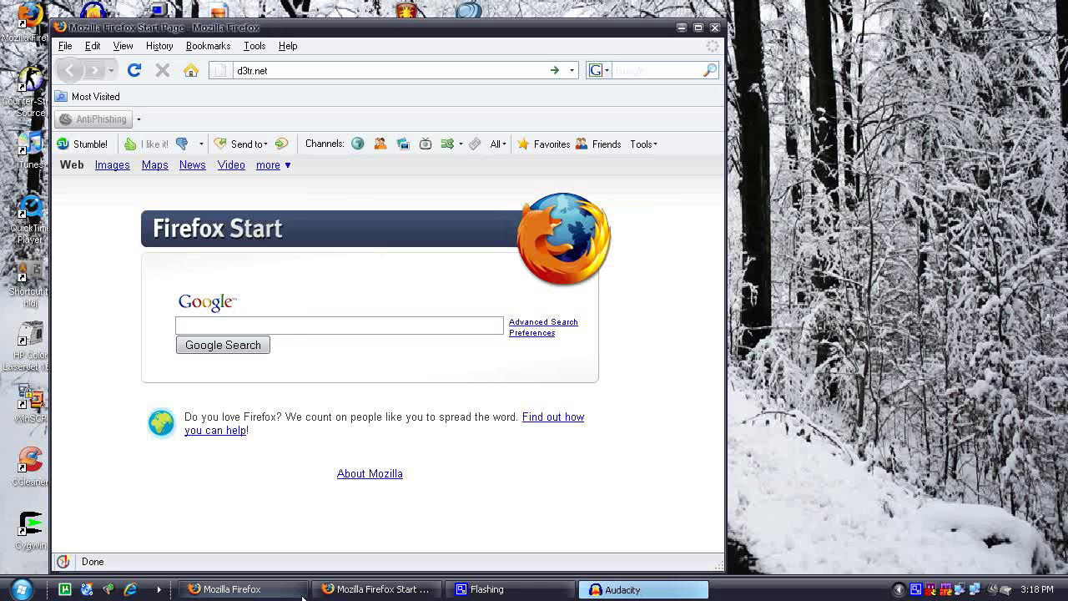
# - Search Google for '3d traceroute' and go to the 3d Traceroute site's Download page
pyautogui.click(292, 327)
pyautogui.write('3d')
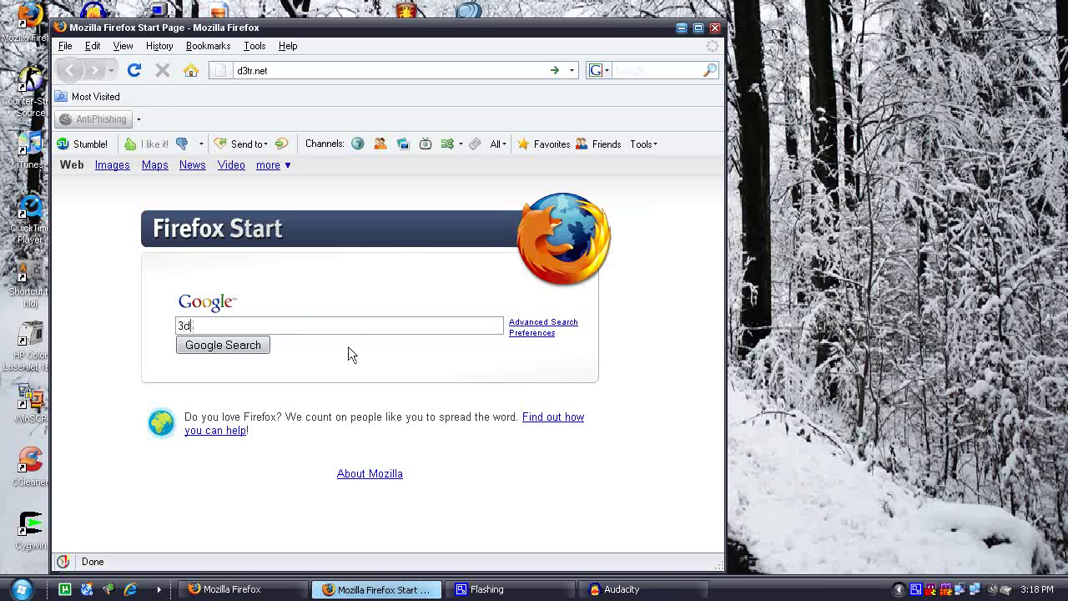
pyautogui.write(' traceroute')
pyautogui.press('Return')
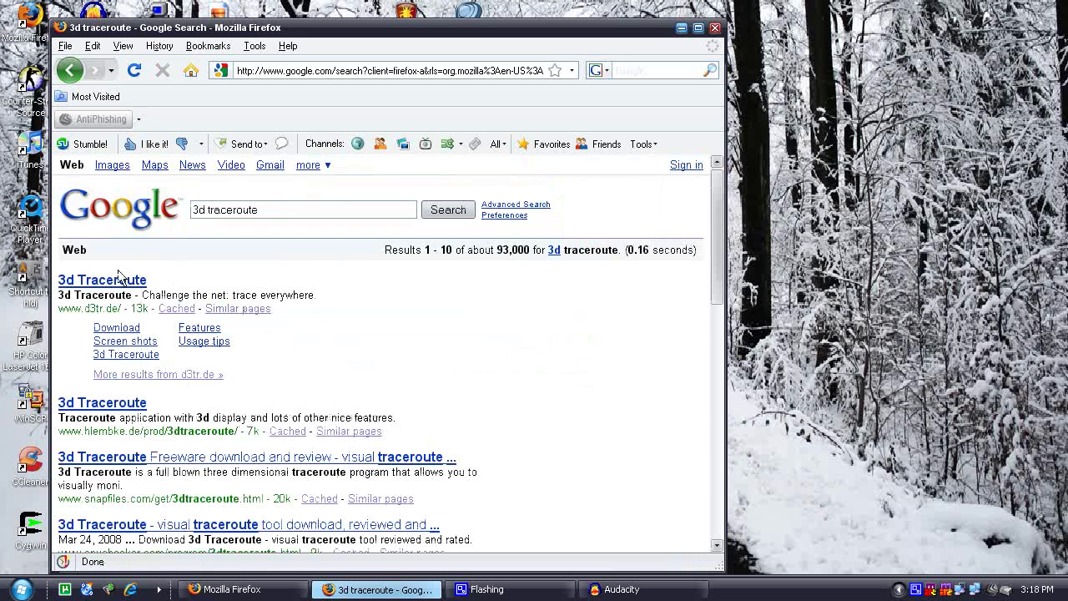
pyautogui.click(113, 283)
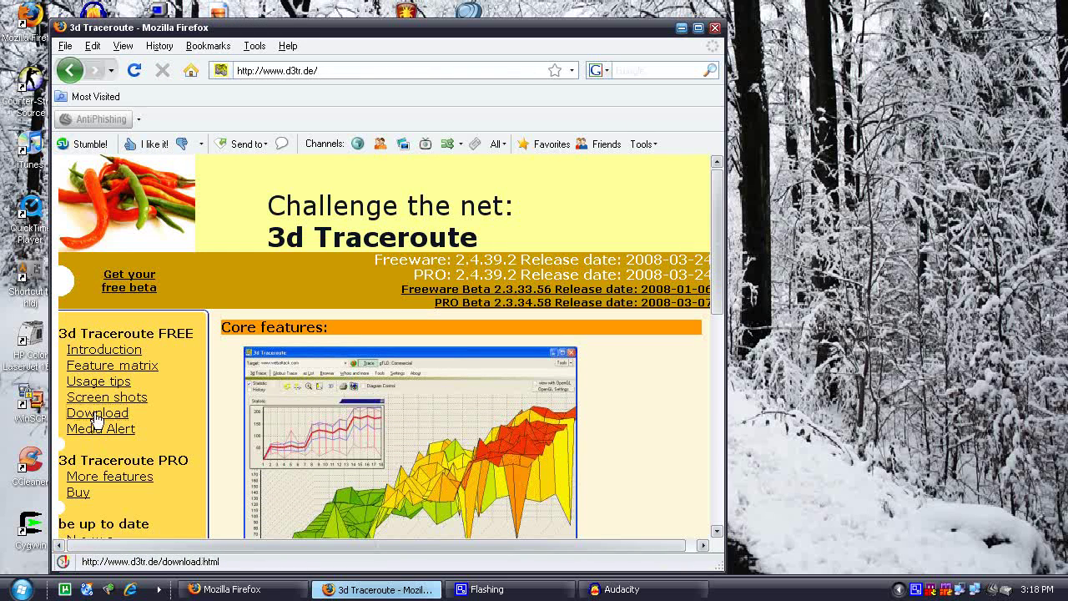
pyautogui.click(97, 412)
# - Download the current 3d Traceroute version, saving d3tr.exe to the chosen folder
pyautogui.scroll(-1, 417, 451)
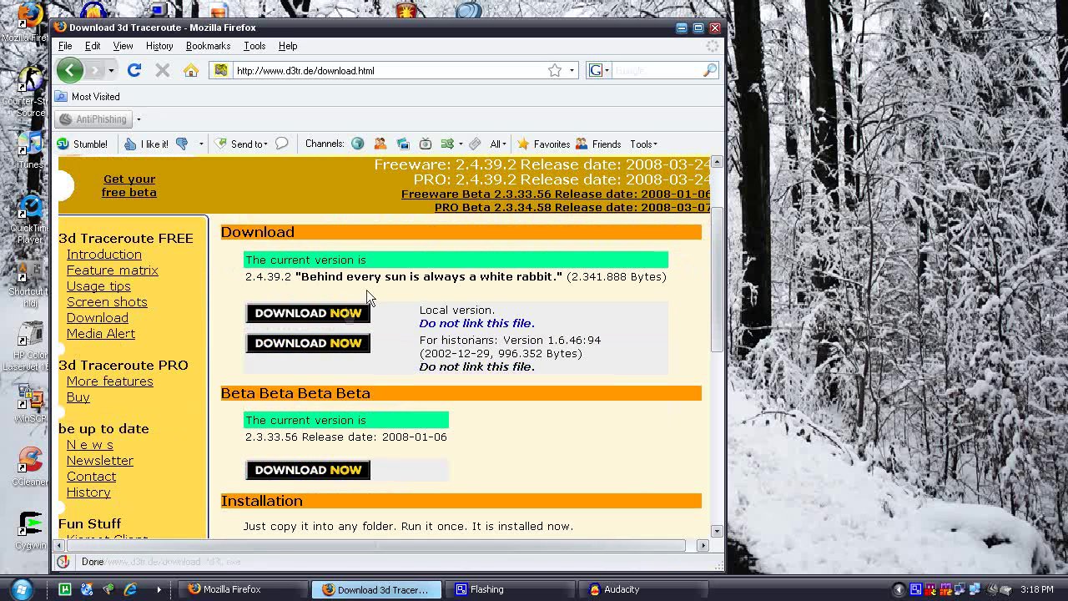
pyautogui.click(296, 315)
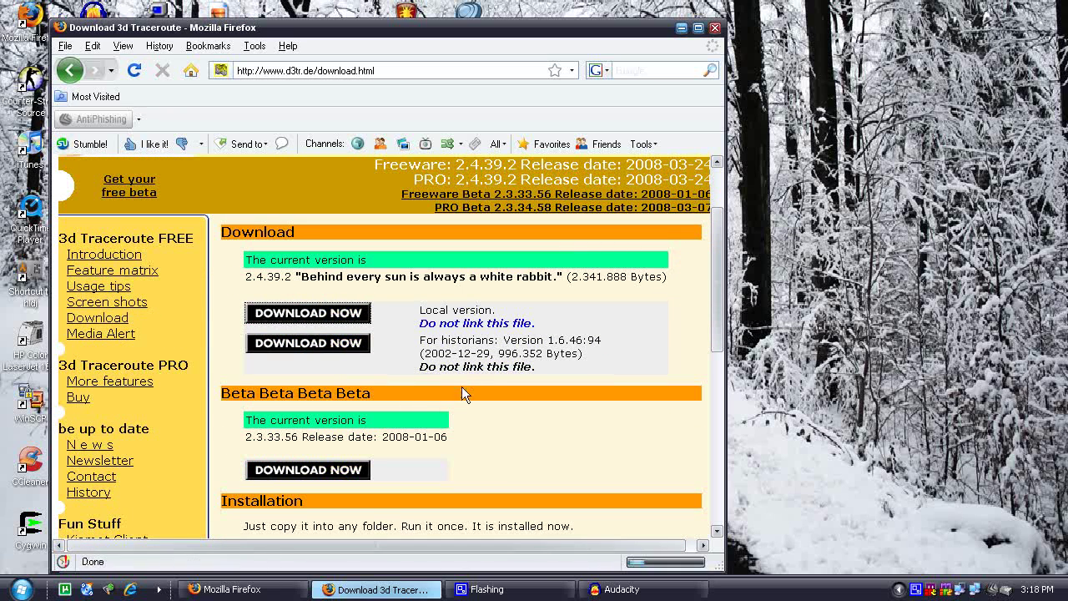
pyautogui.click(501, 342)
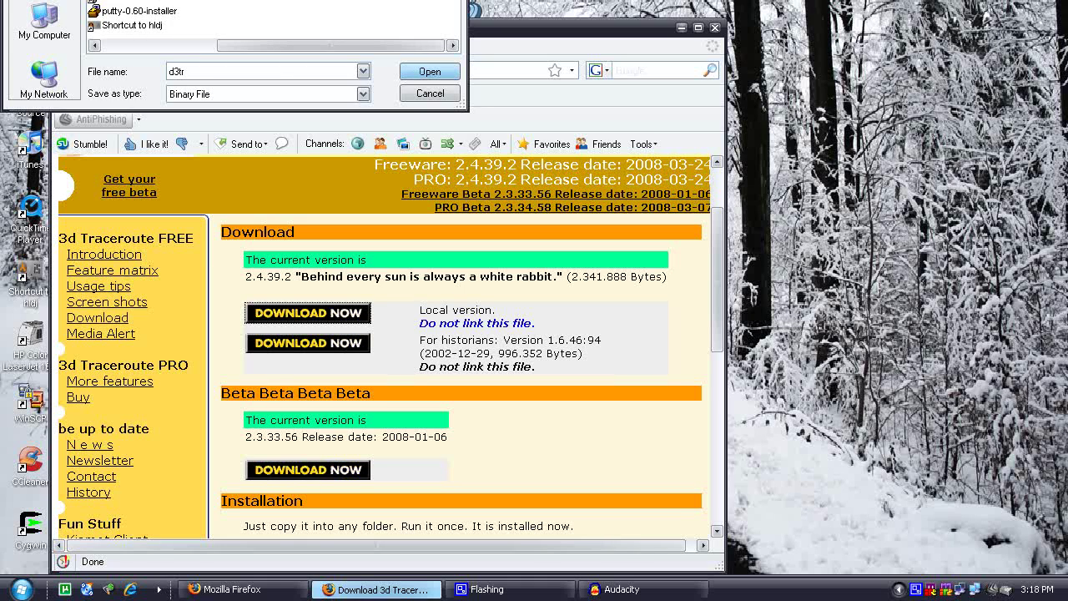
pyautogui.click(434, 73)
pyautogui.click(434, 68)
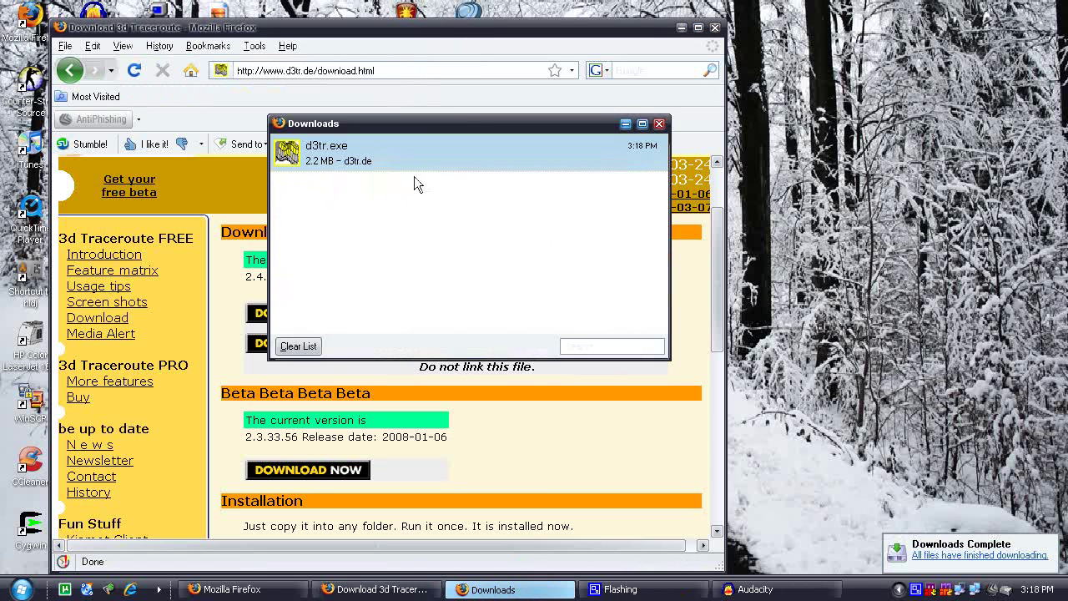
# - Launch d3tr.exe past the confirmation and security warning, then turn off new-version checks
pyautogui.doubleClick(394, 160)
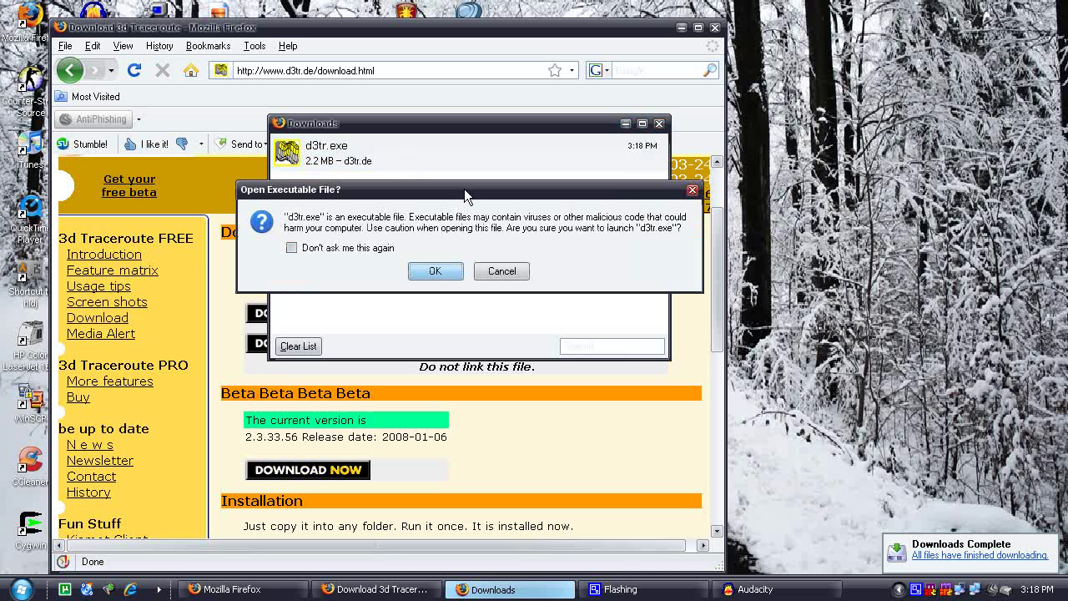
pyautogui.click(453, 273)
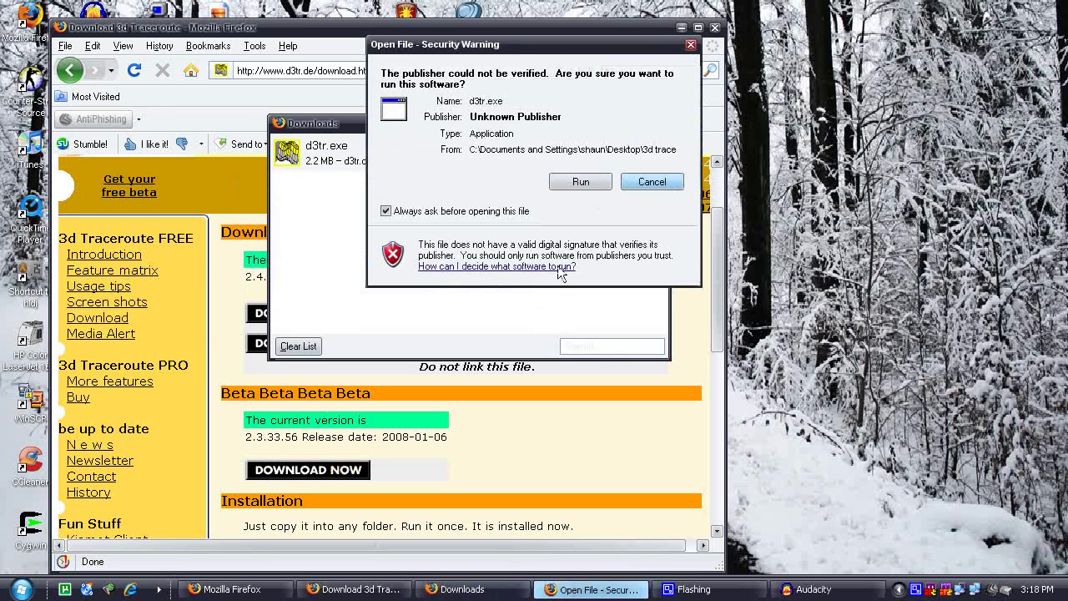
pyautogui.click(584, 182)
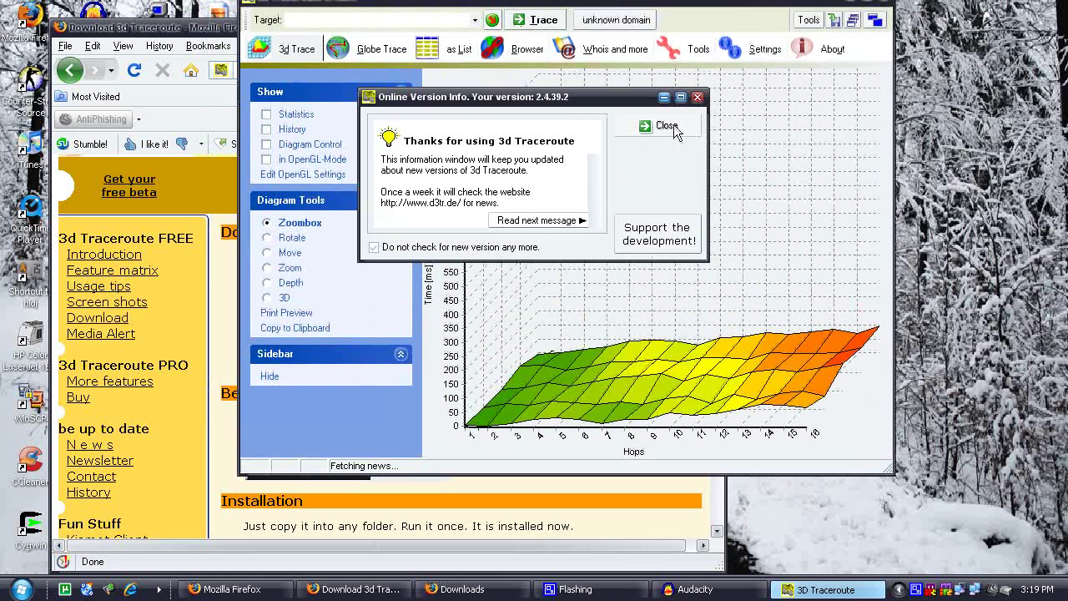
pyautogui.click(490, 249)
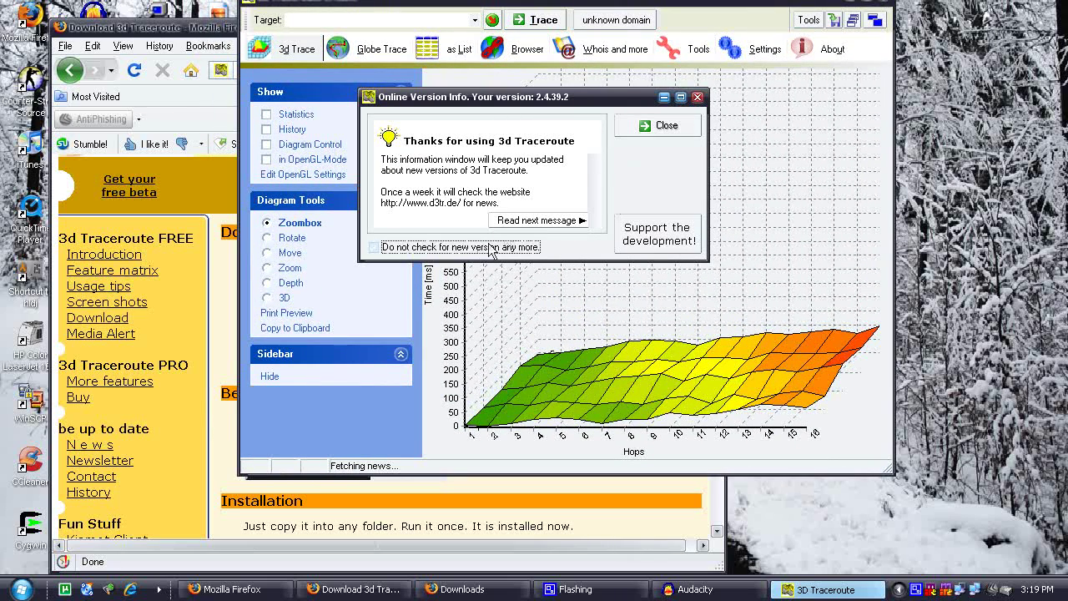
# - Close the version info window and enter chi.mlservers.net as the trace target
pyautogui.click(658, 125)
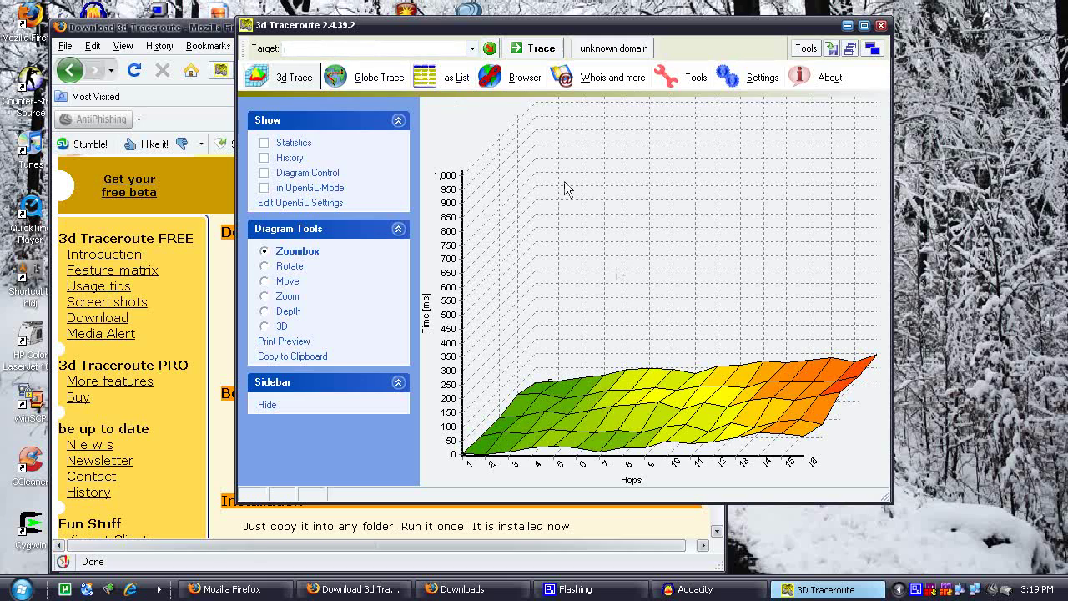
pyautogui.write('chi.mlservers.net')
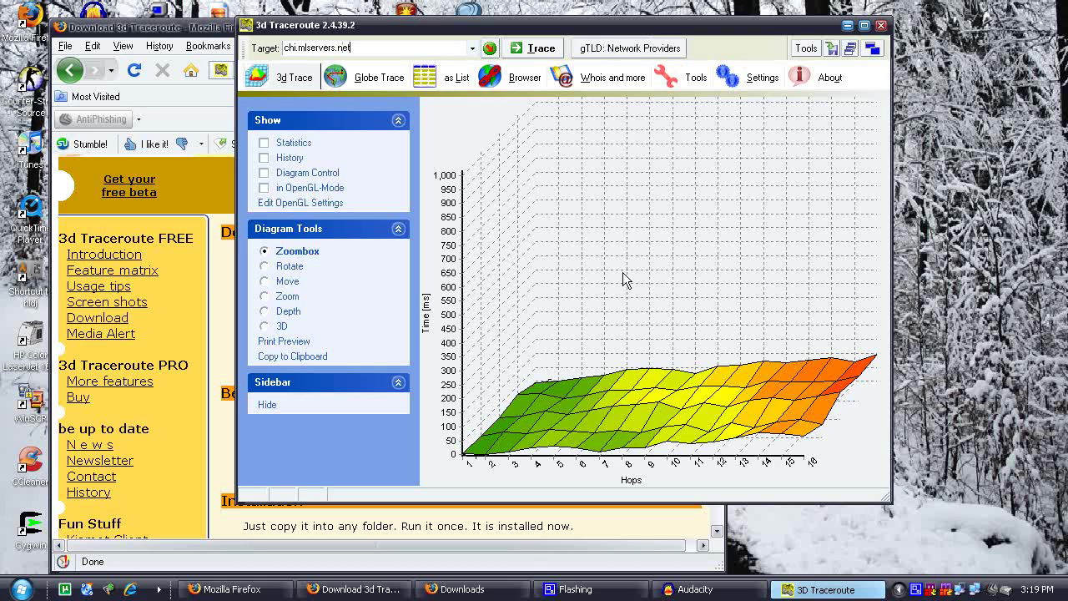
# - Trace chi.mlservers.net and stop once all 15 hops are charted
pyautogui.click(556, 50)
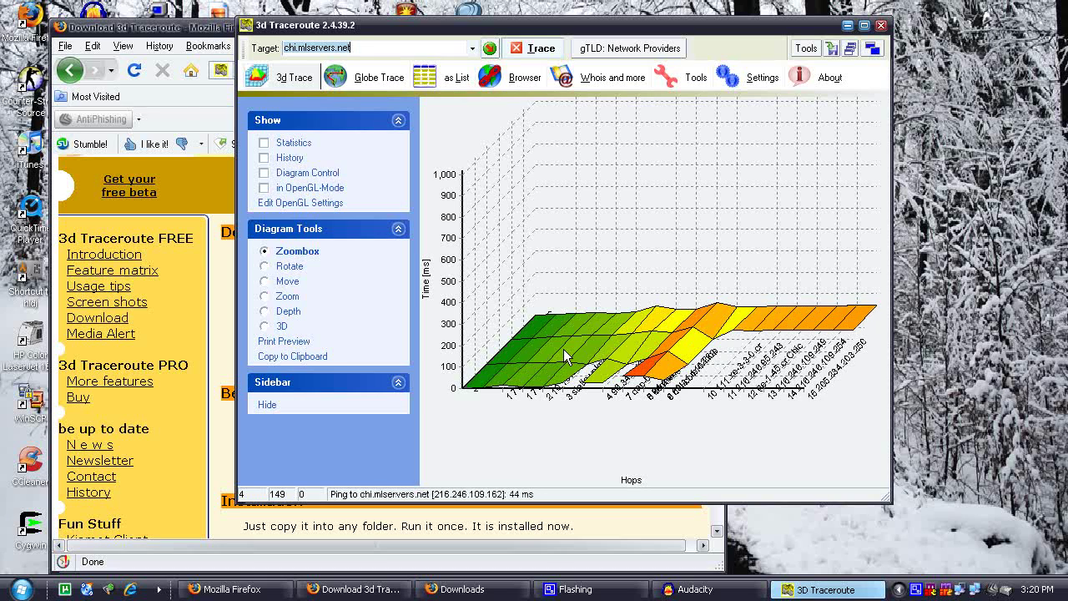
pyautogui.click(540, 50)
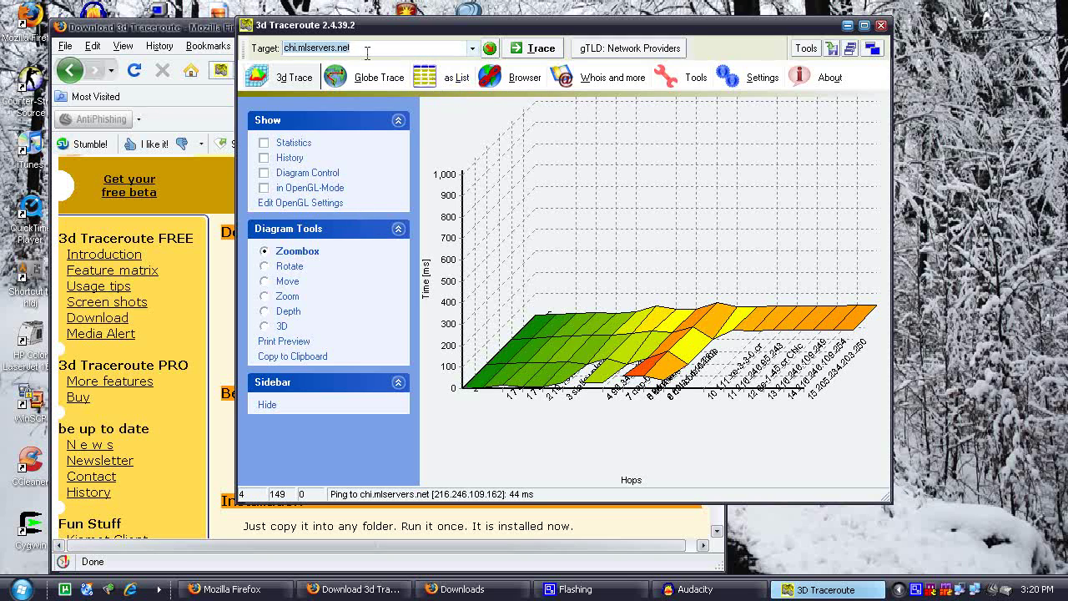
# - Show the trace results as a list of hops
pyautogui.click(434, 80)
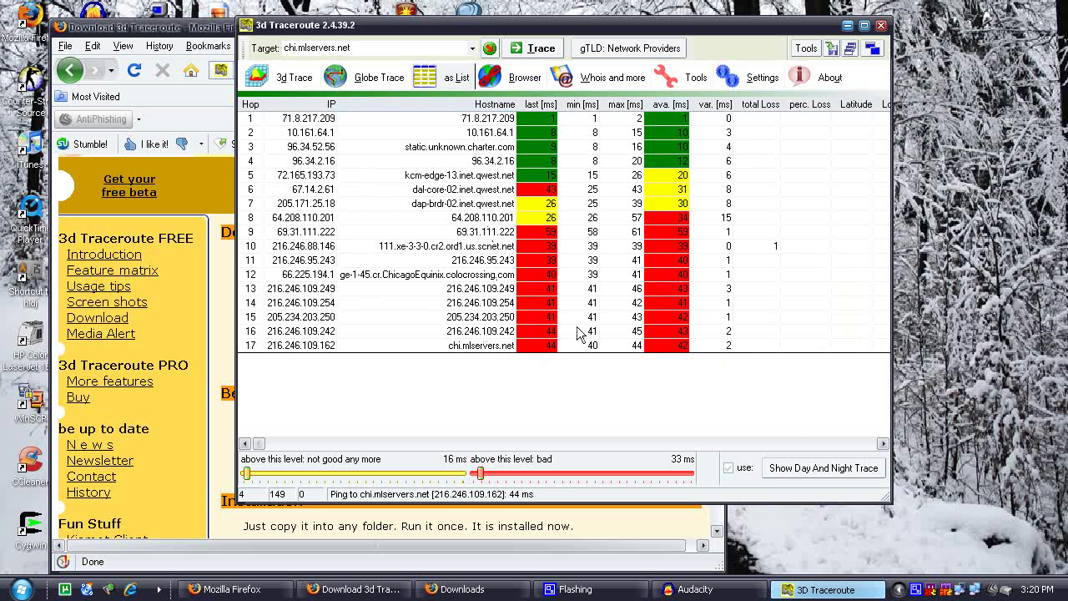
pyautogui.rightClick(550, 374)
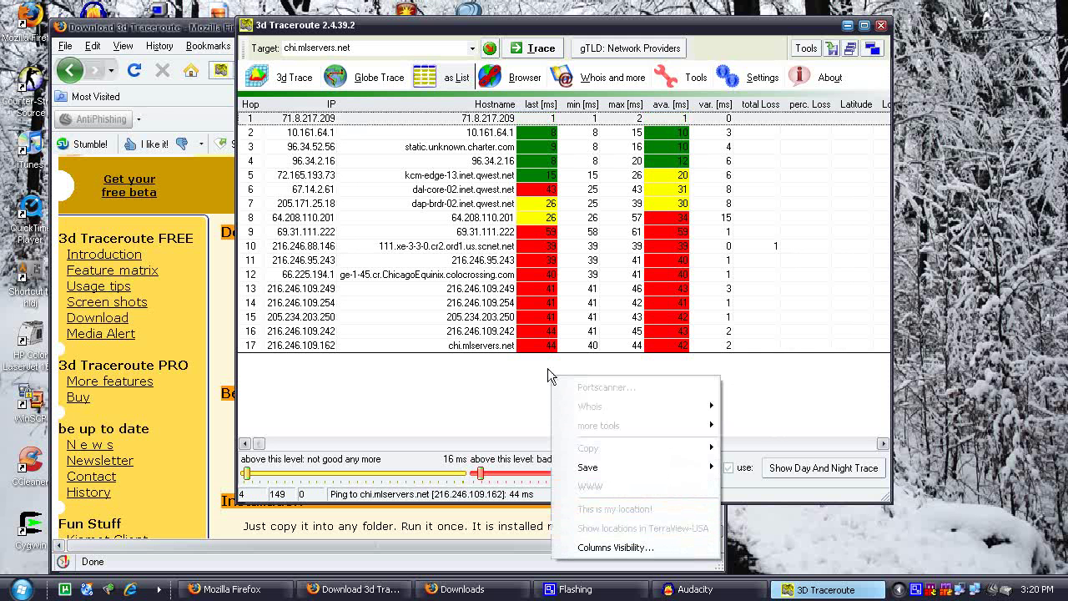
pyautogui.click(455, 390)
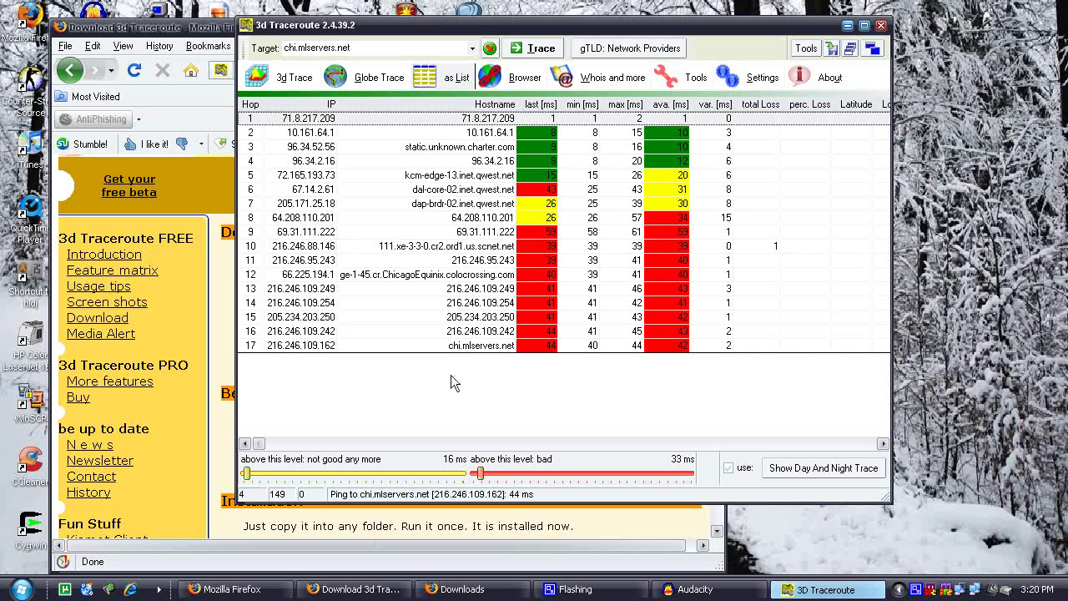
# - Save the results tab-delimited to the Desktop as 'traceroute1', then close 3D Traceroute
pyautogui.rightClick(451, 377)
pyautogui.moveTo(516, 469)
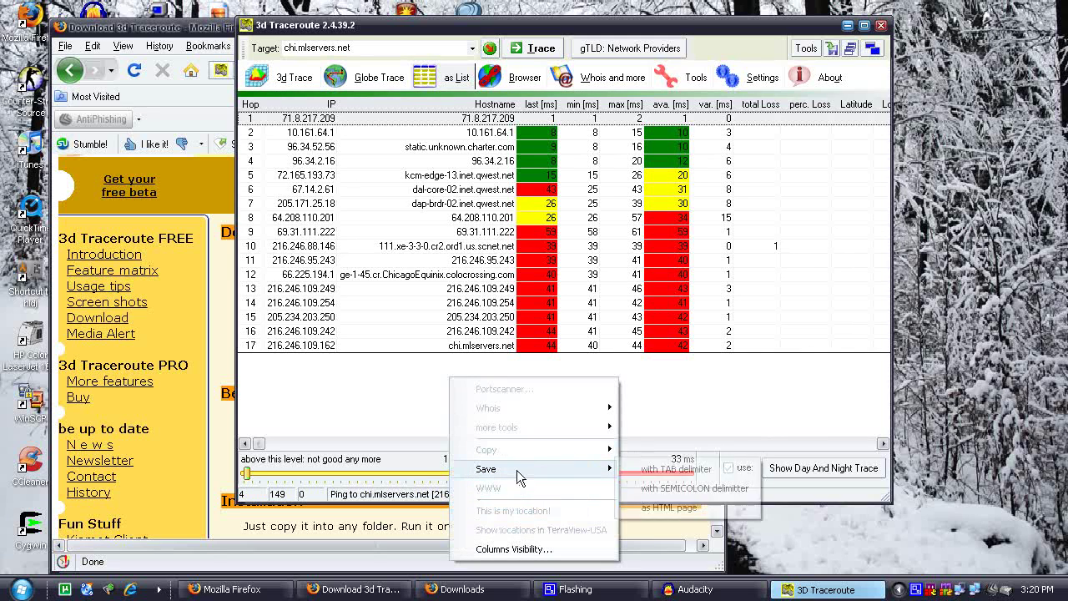
pyautogui.click(665, 471)
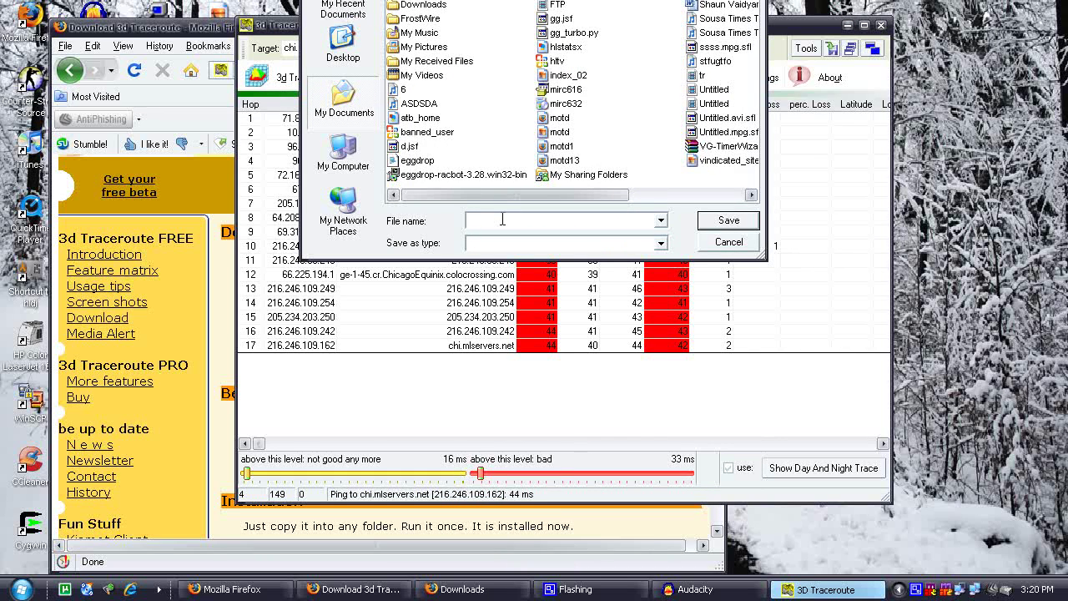
pyautogui.click(342, 46)
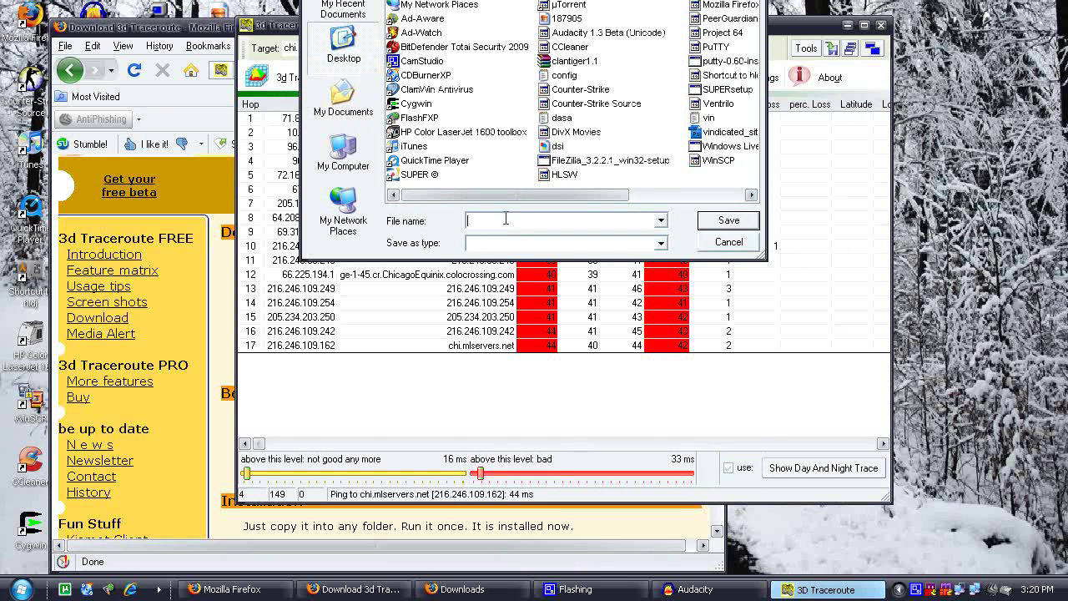
pyautogui.write('traceroute')
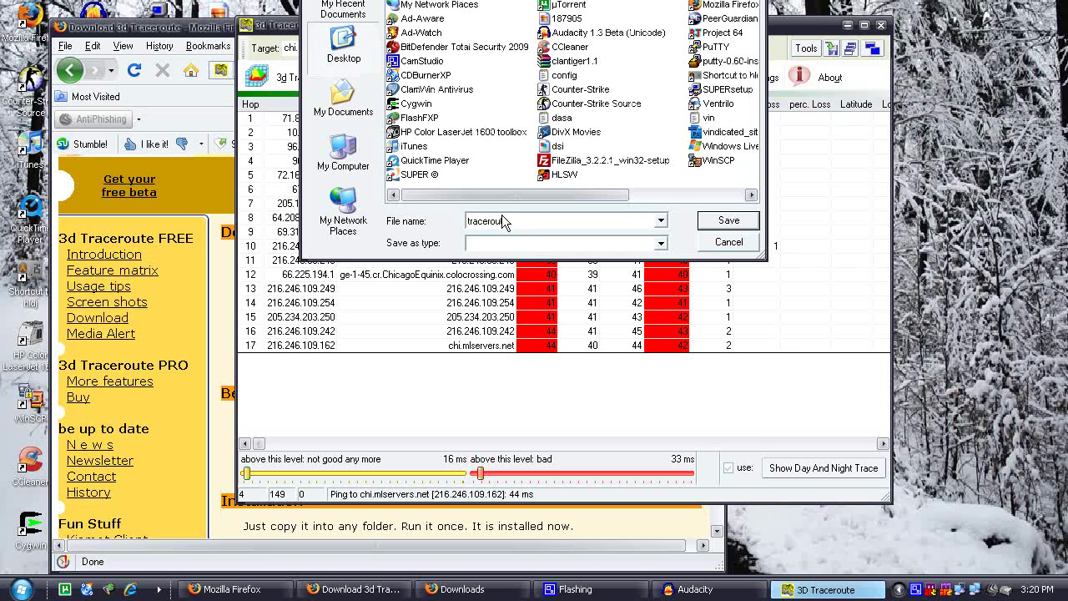
pyautogui.write('1')
pyautogui.press('Return')
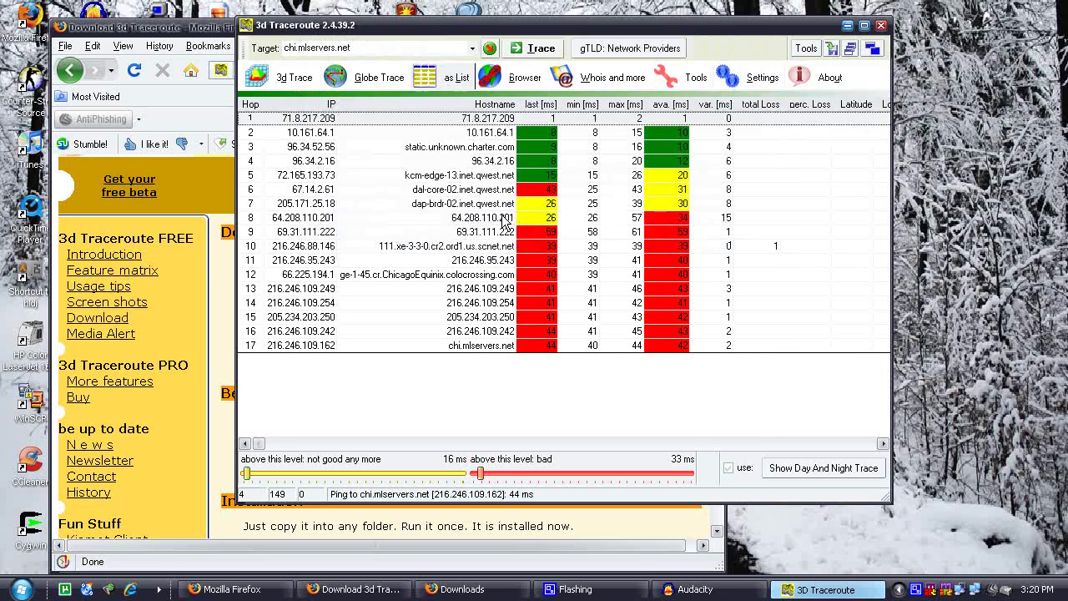
pyautogui.click(883, 29)
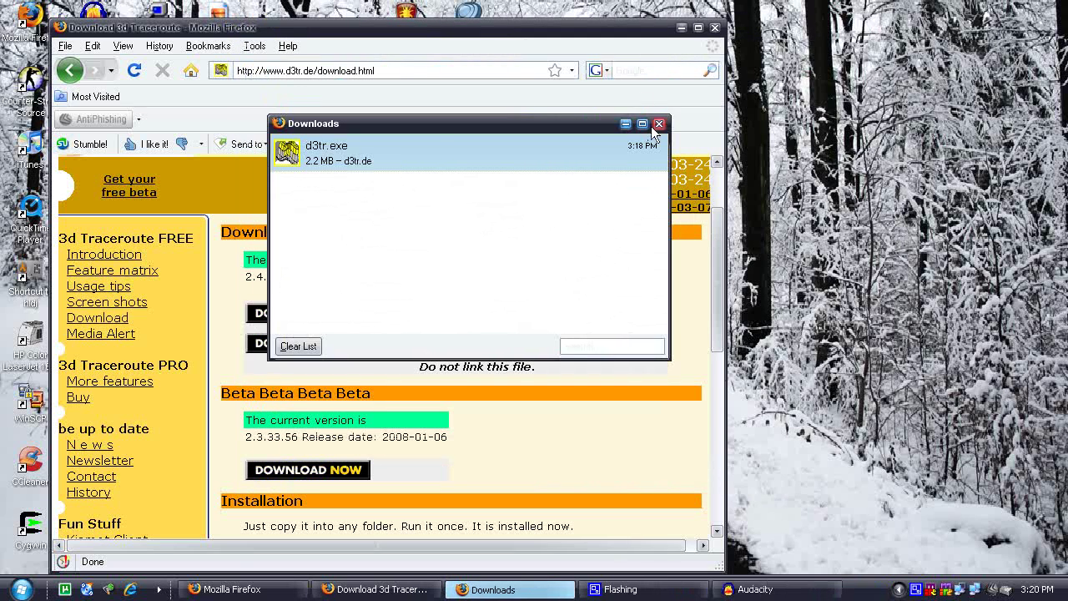
# - Close the Downloads list, minimize Firefox, and open the desktop traceroute data file in Notepad
pyautogui.click(667, 117)
pyautogui.click(680, 27)
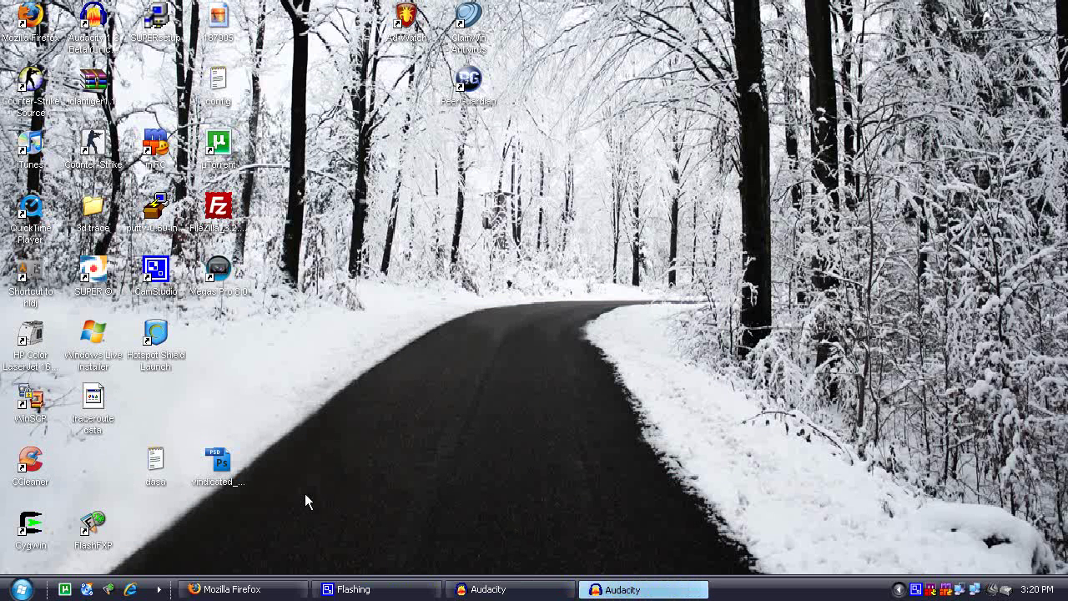
pyautogui.click(103, 409)
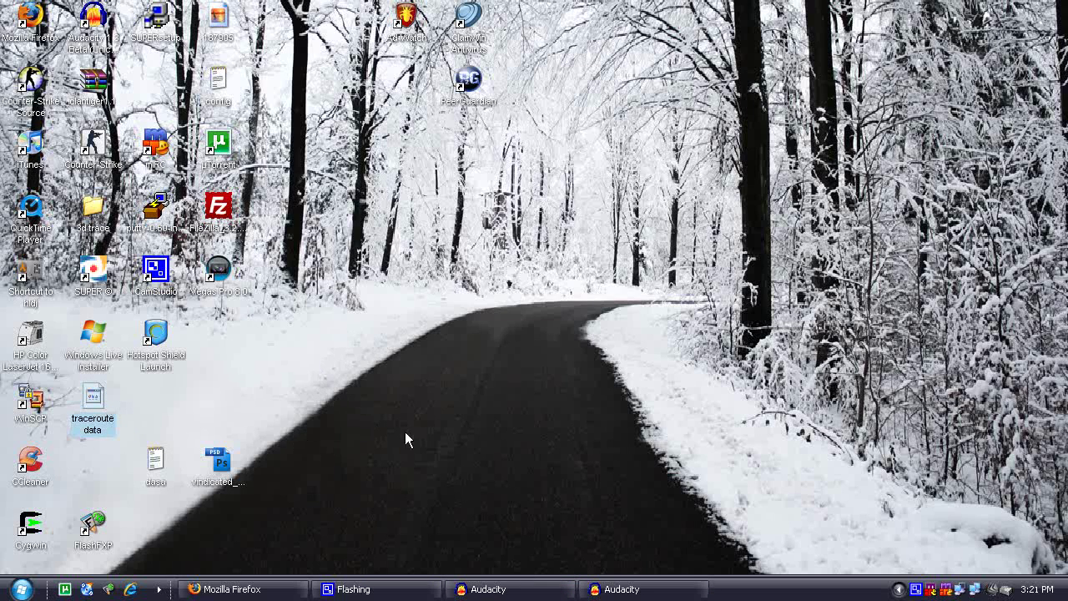
pyautogui.scroll(-3, 490, 152)
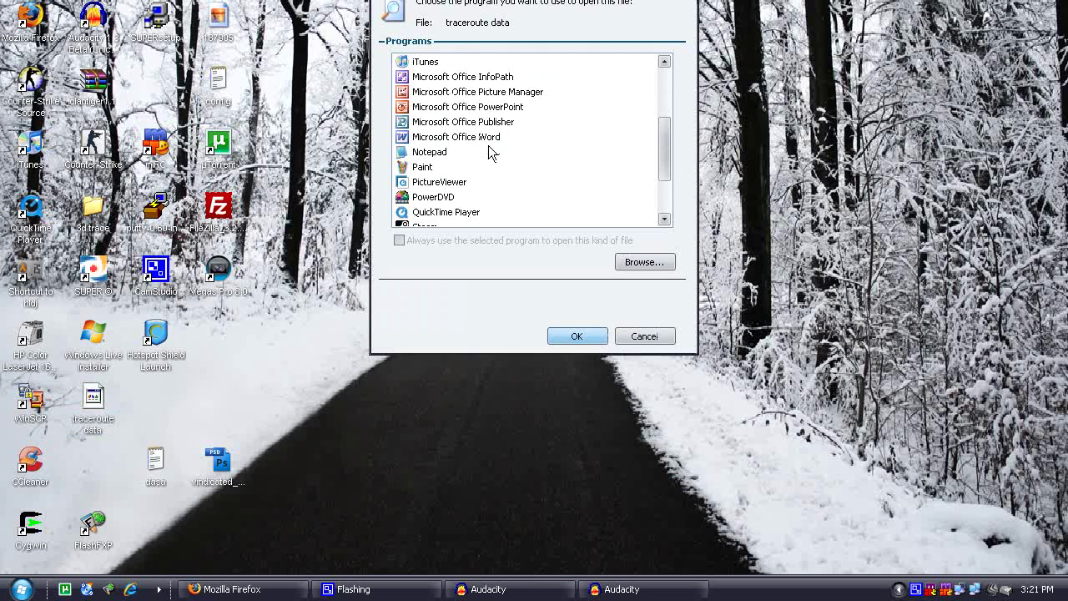
pyautogui.doubleClick(424, 154)
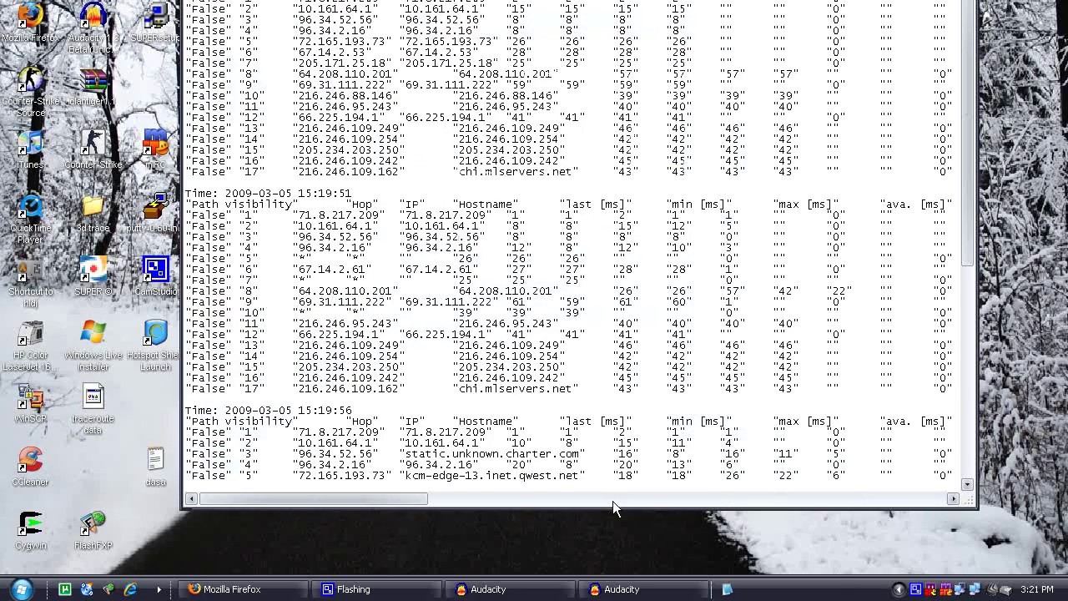
# - Scroll through the timed traces, clear the selection, and drag Notepad fully onto the screen
pyautogui.scroll(-3, 580, 353)
pyautogui.scroll(3, 580, 354)
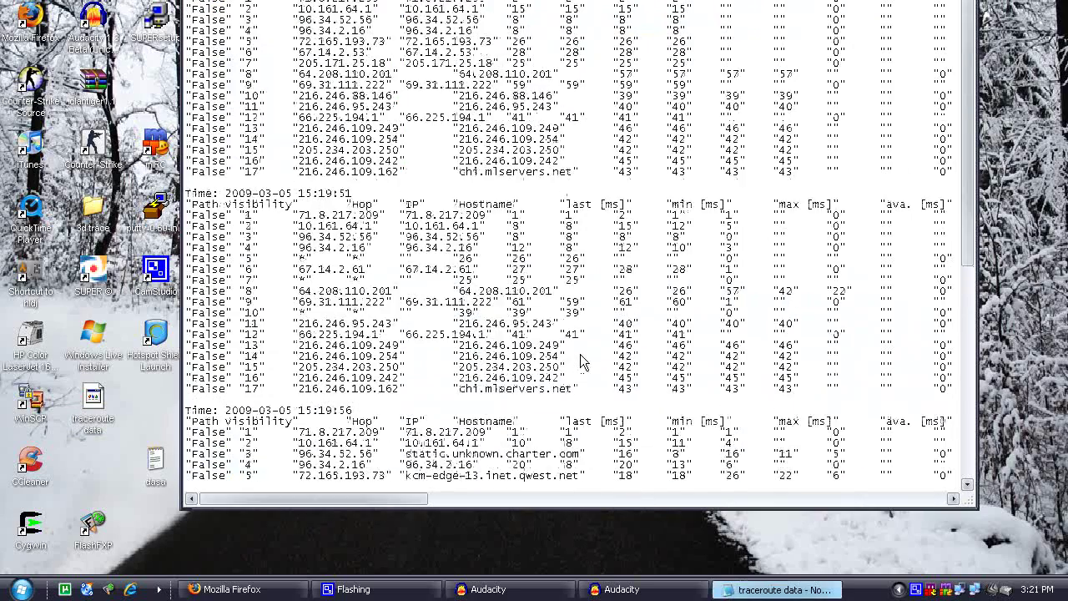
pyautogui.scroll(-10, 580, 353)
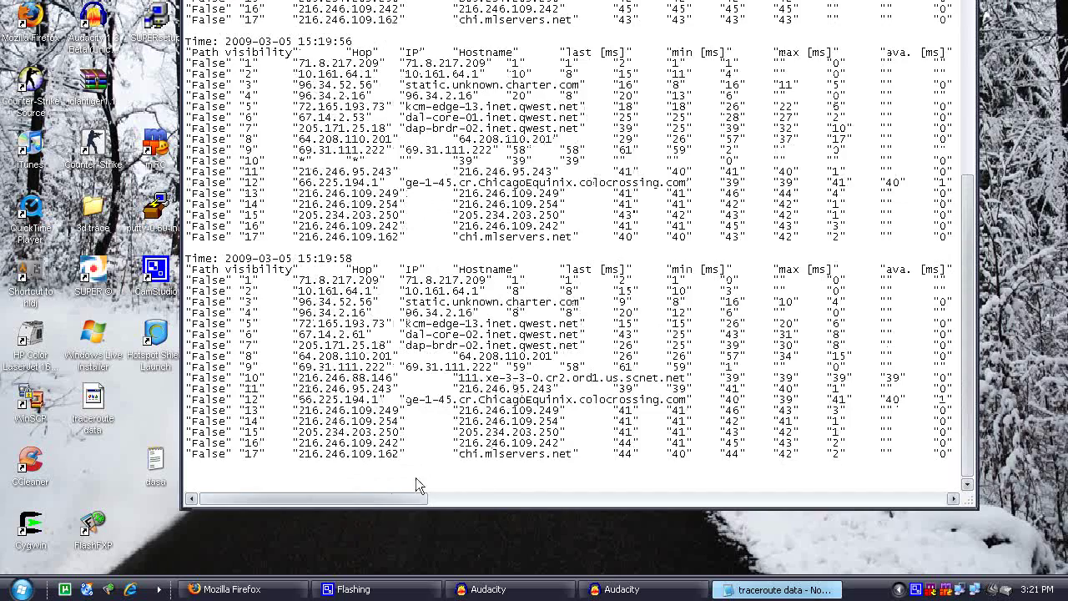
pyautogui.moveTo(388, 498); pyautogui.dragTo(679, 498)
pyautogui.moveTo(851, 455); pyautogui.dragTo(334, 17)
pyautogui.rightClick(327, 42)
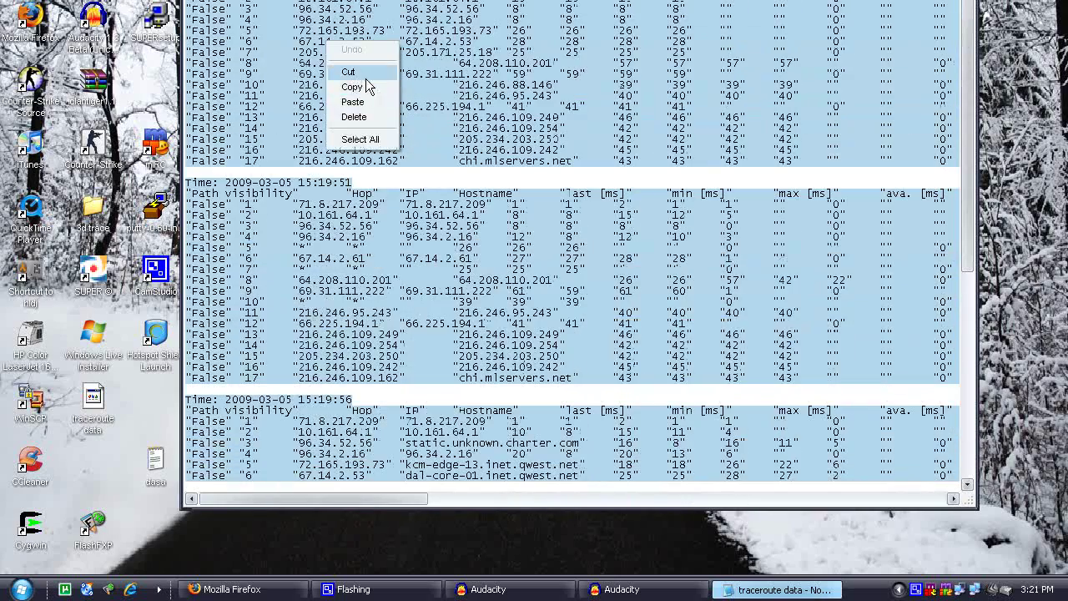
pyautogui.click(352, 86)
pyautogui.click(501, 101)
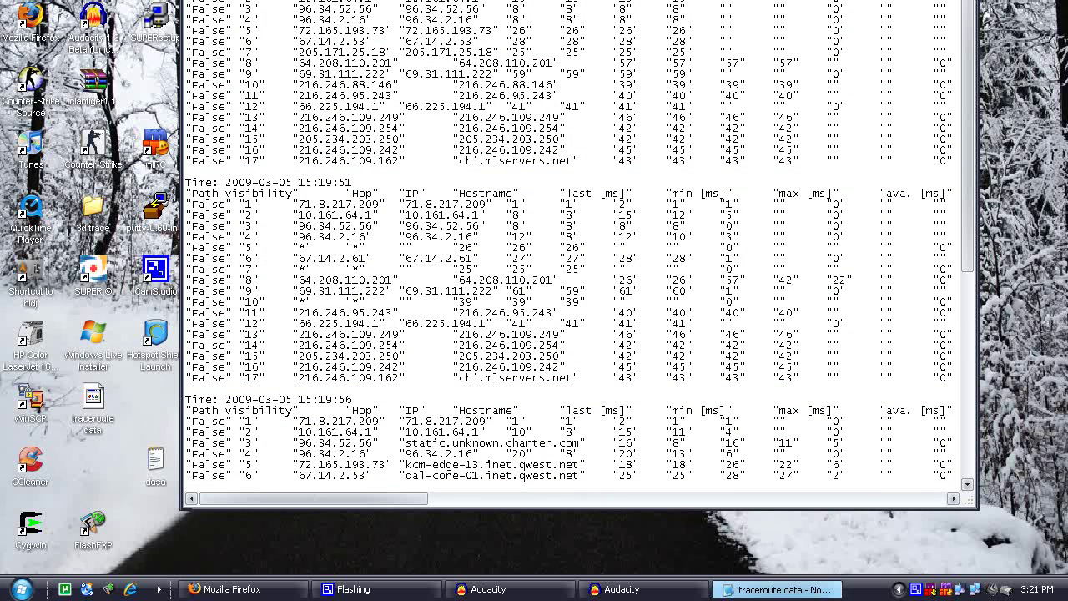
pyautogui.moveTo(576, 2); pyautogui.dragTo(560, 93)
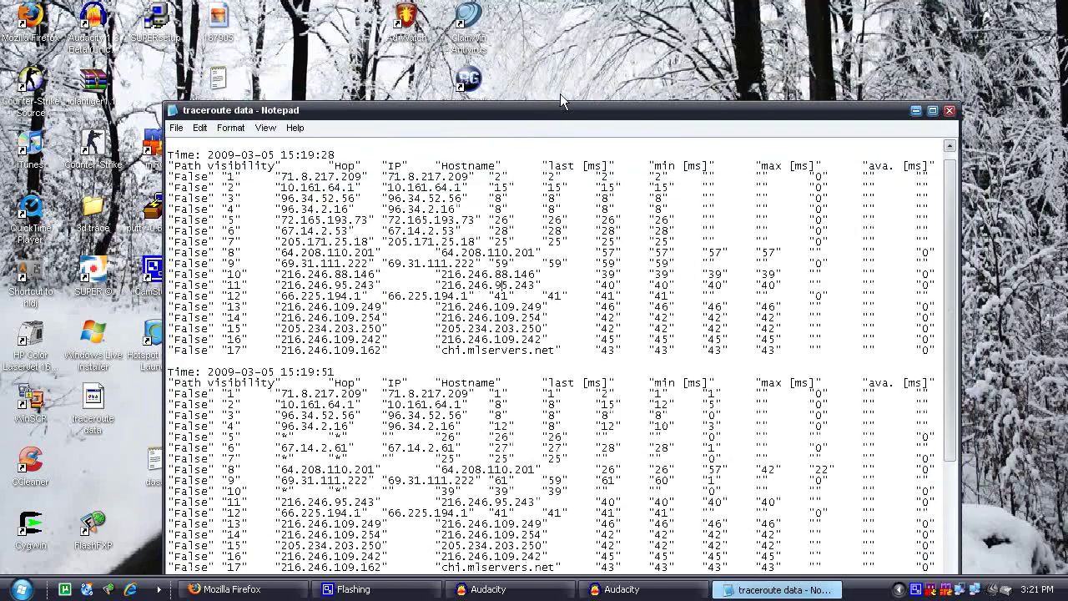